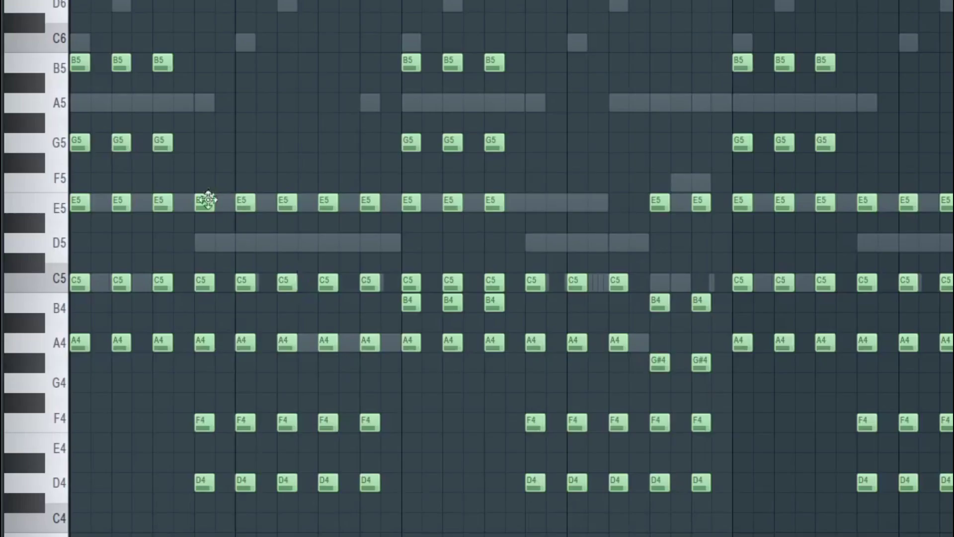
Step: Mark out the chord groups along the Purity #2 pattern in the piano roll
left_click_drag(204, 177, 348, 522)
left_click_drag(518, 294, 402, 328)
left_click_drag(657, 180, 734, 493)
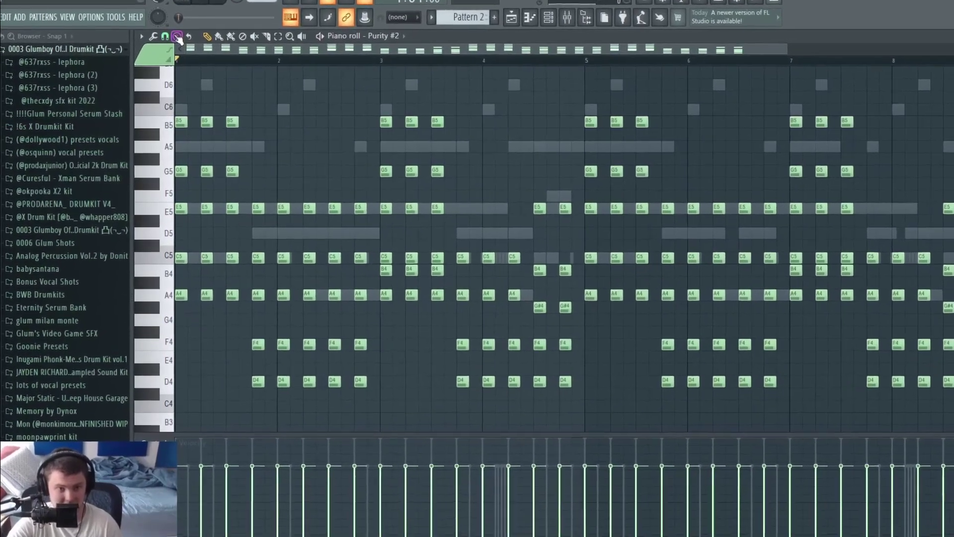
Step: Try stamping a Minor 9th chord rooted on C5 in the first bar of the Purity #2 pattern
left_click(178, 42)
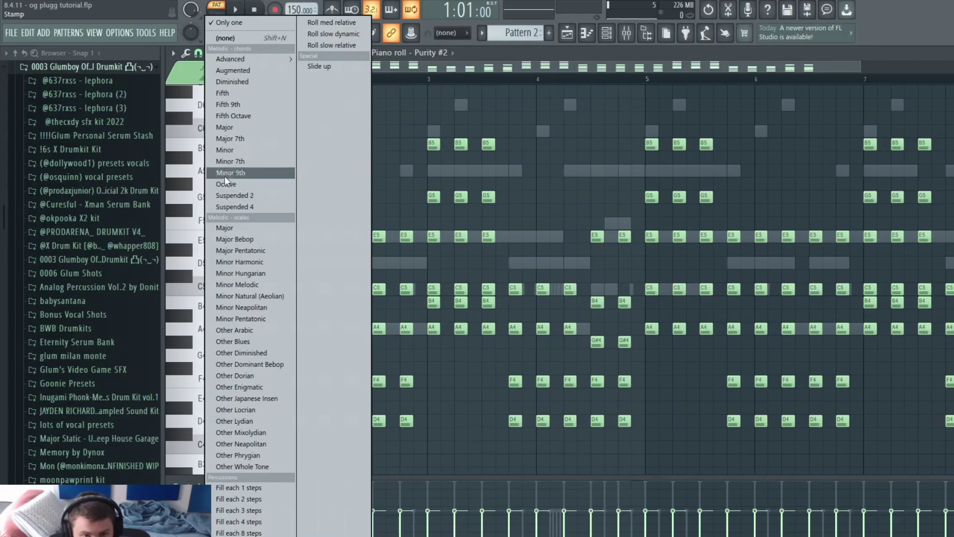
left_click(224, 174)
left_click(185, 242)
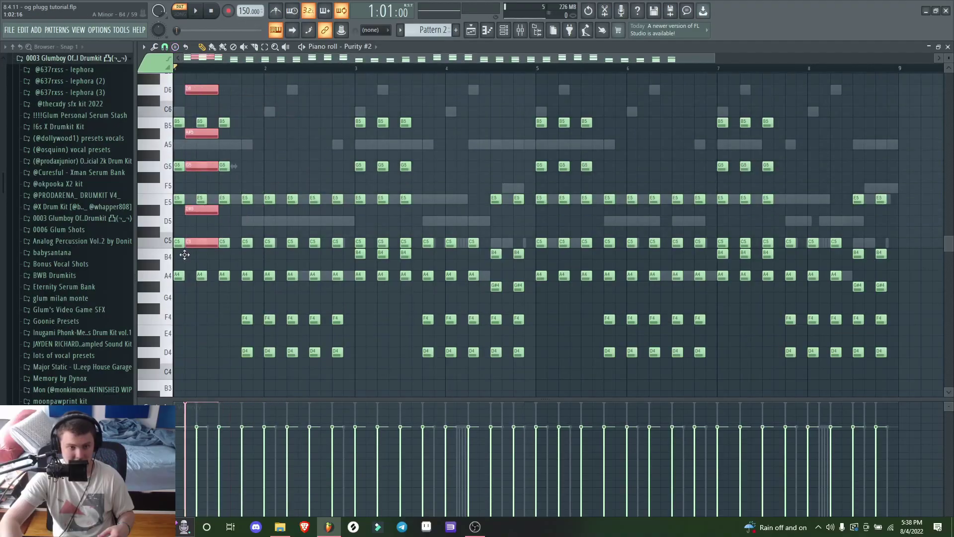
left_click(175, 47)
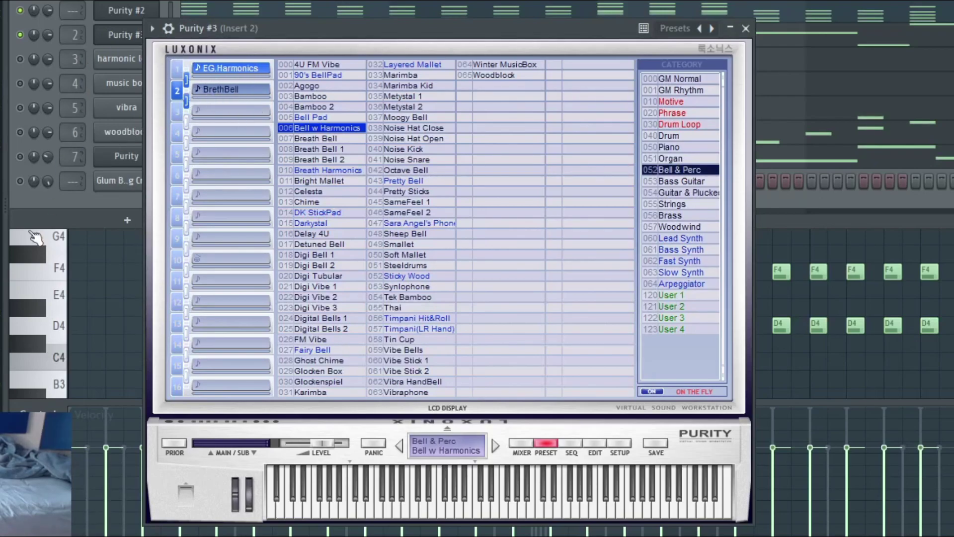
Step: Leave the Purity #3 instrument settings, show its notes in the piano roll and play them back
left_click(69, 216)
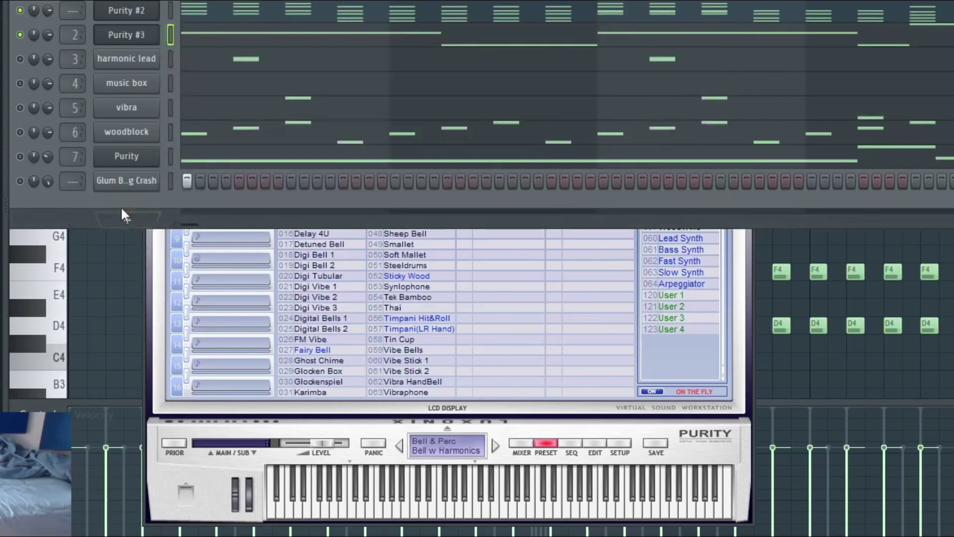
left_click(203, 38)
key("space")
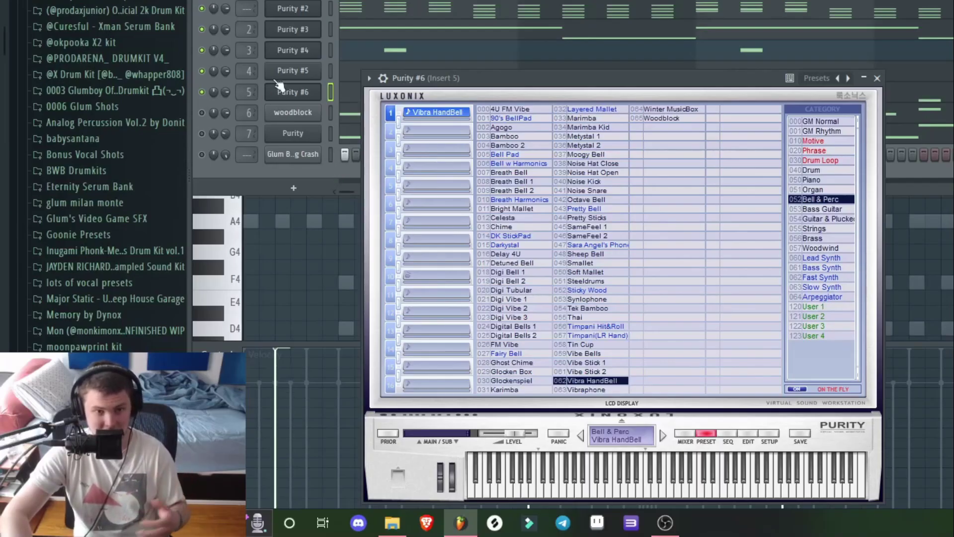
Step: Close the Purity #6 instrument settings and play back its bell notes in the piano roll
left_click(292, 74)
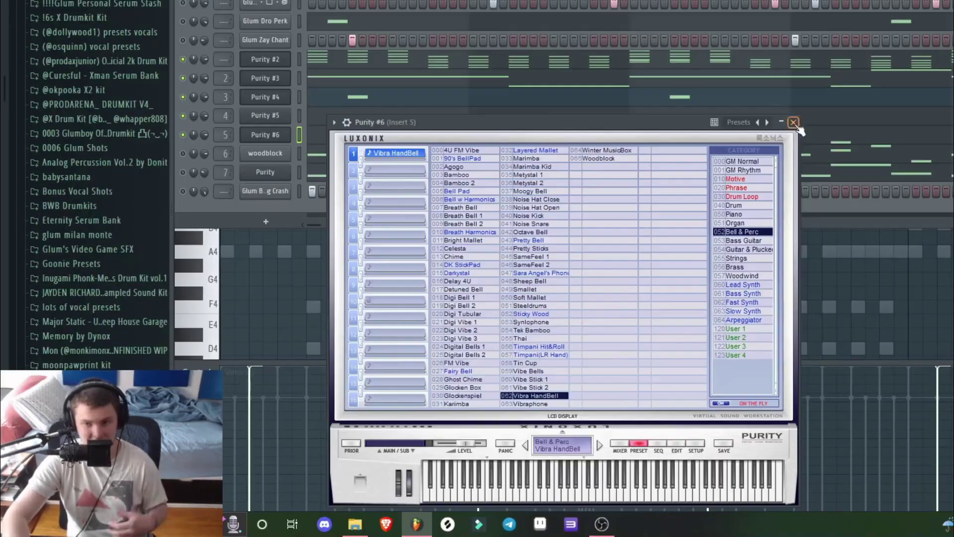
left_click(951, 40)
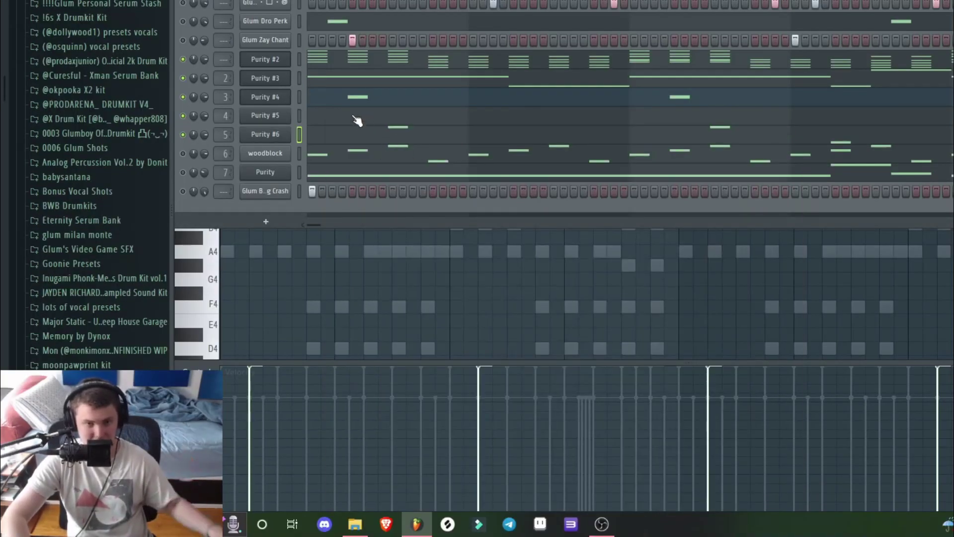
key("space")
left_click(165, 204)
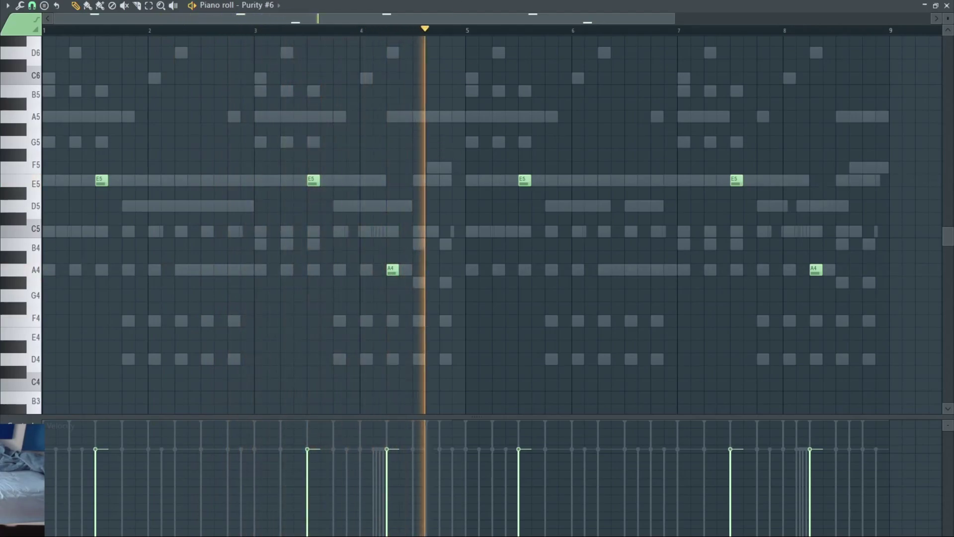
Step: Show the Purity #7 Woodblock preset, open its notes in the piano roll and play them back
key("F6")
left_click(181, 190)
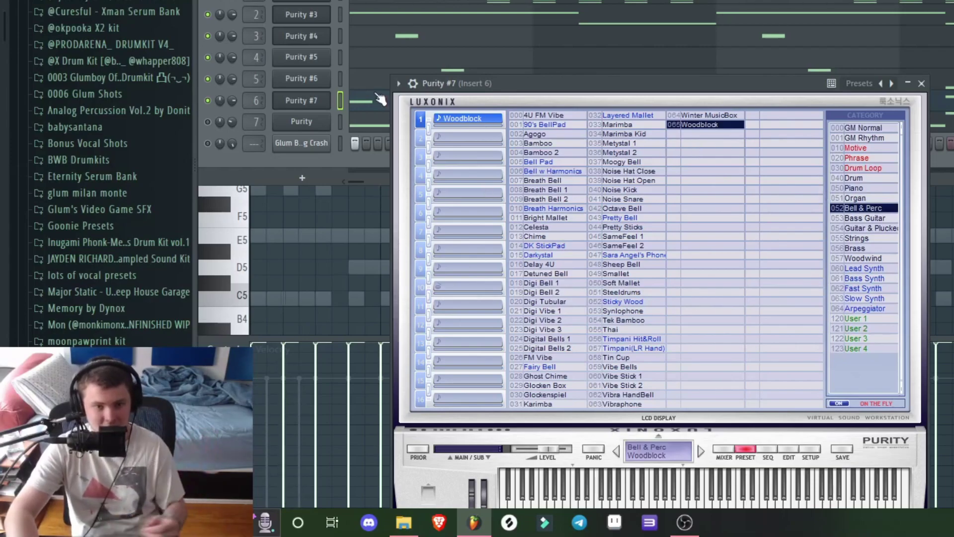
left_click(366, 100)
left_click(365, 102)
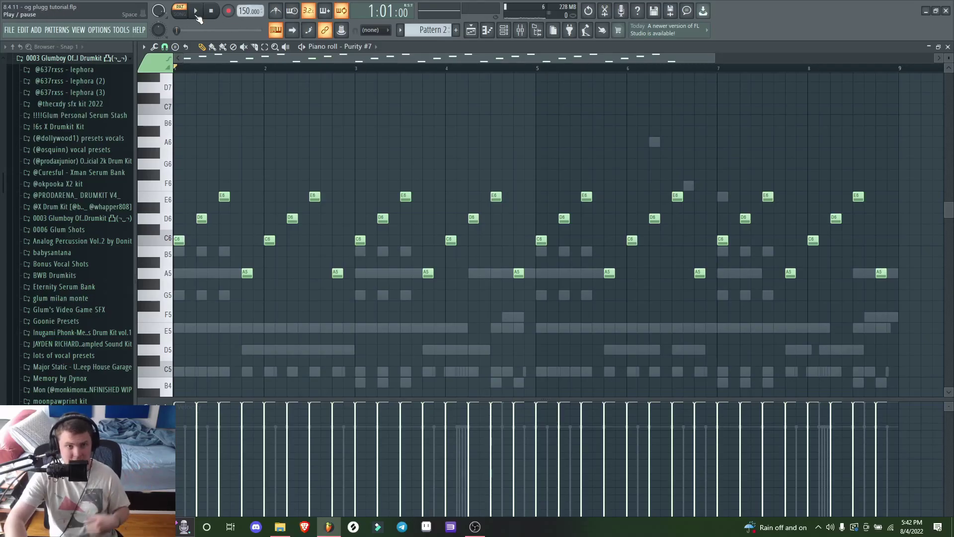
left_click(196, 14)
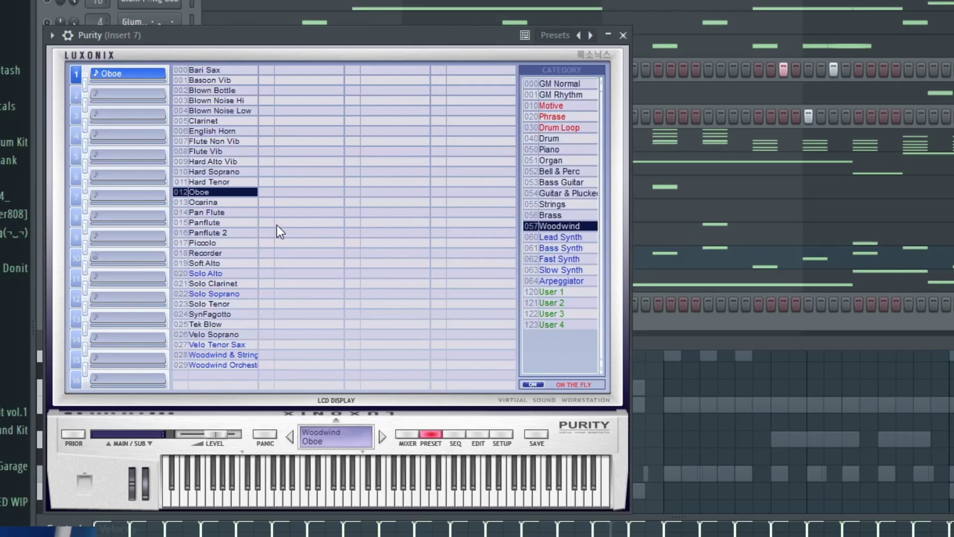
Step: Close the Purity Oboe instrument settings, play its melody and highlight the ending notes of each four-bar half
left_click(623, 35)
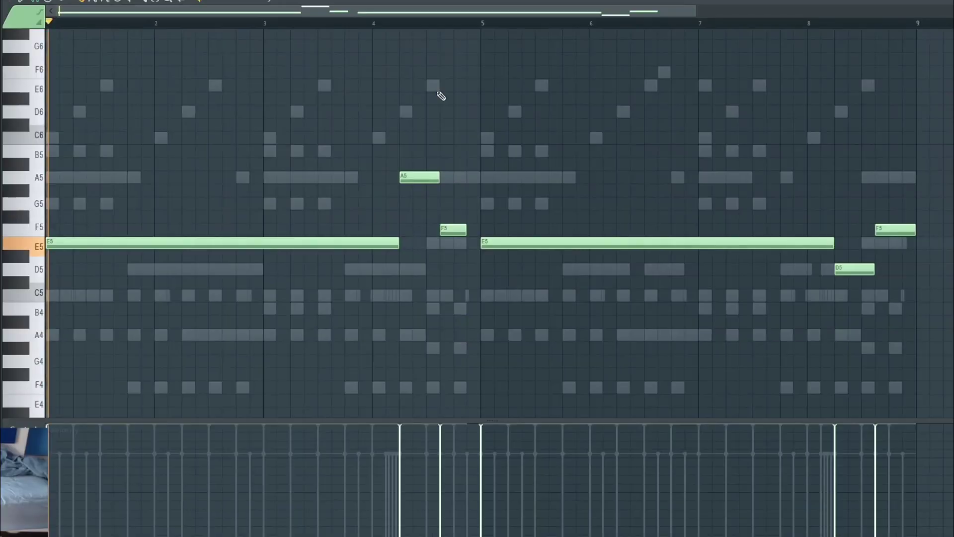
key("space")
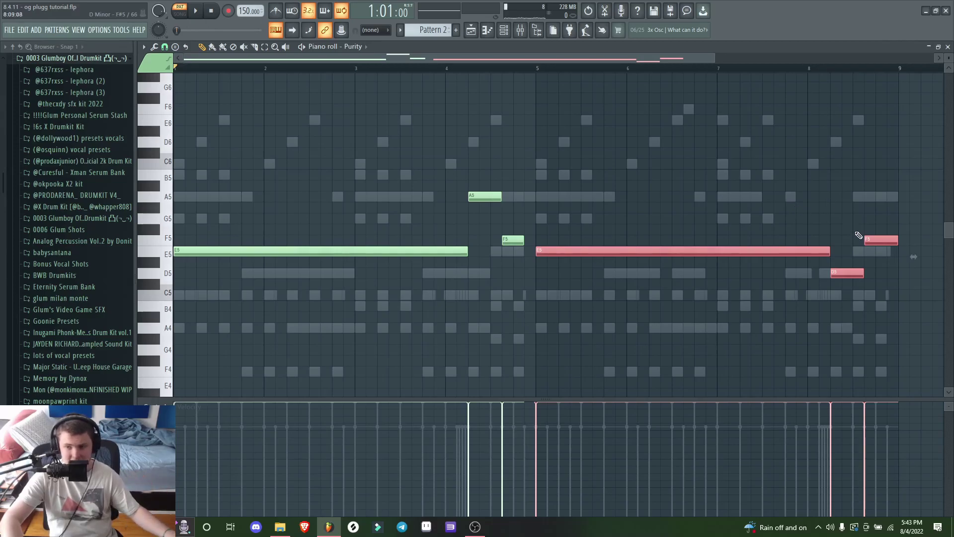
left_click_drag(847, 206, 909, 286)
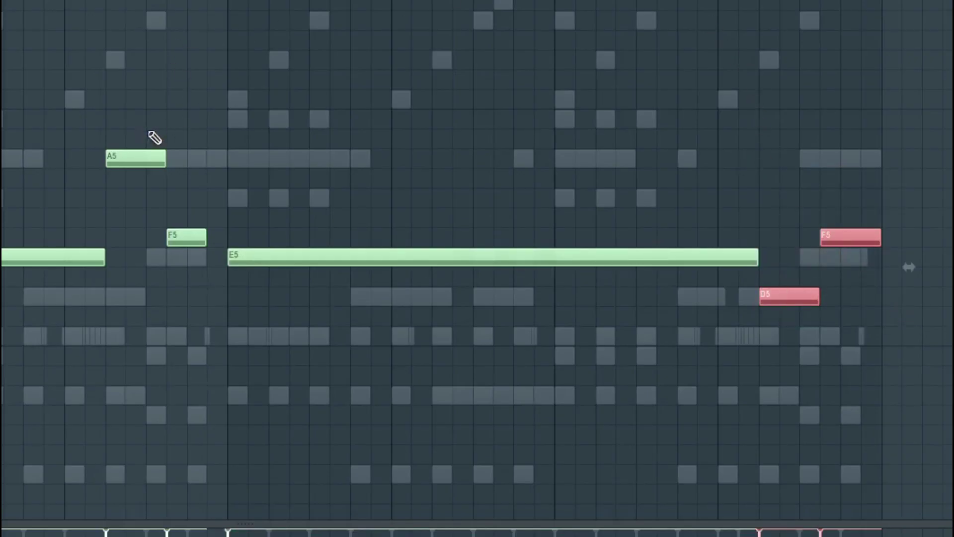
left_click_drag(149, 130, 212, 288)
key("space")
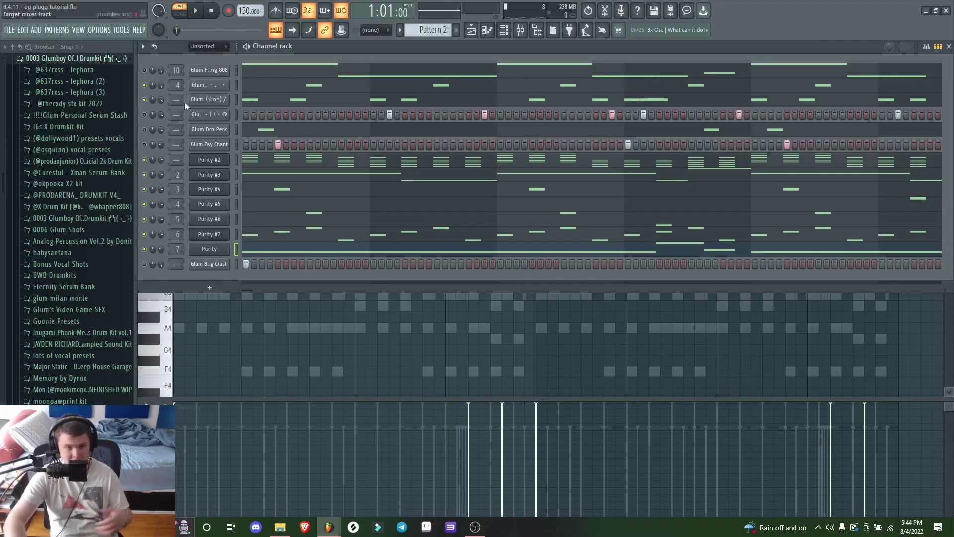
Step: Review the Glum Best Plugg Snare notes in the piano roll by playing the pattern
left_click(210, 102)
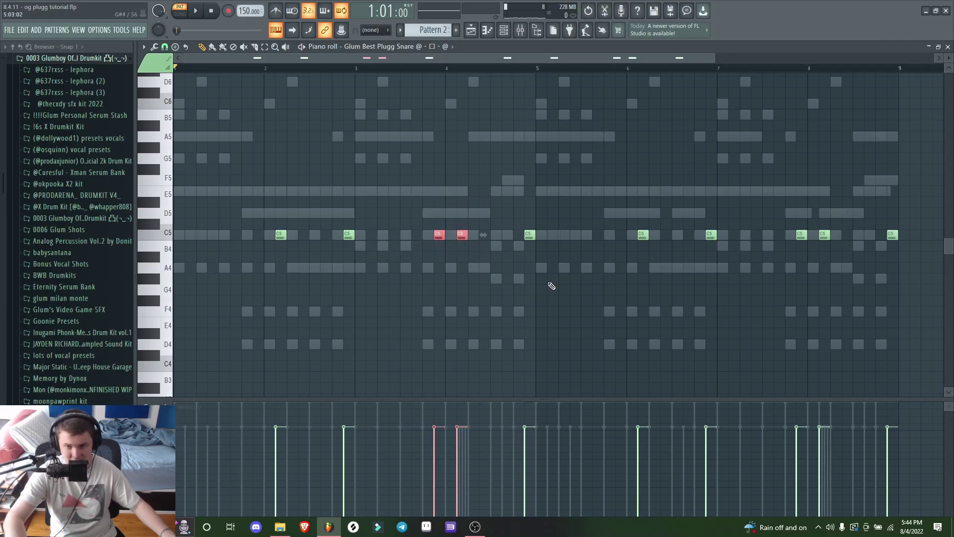
key("space")
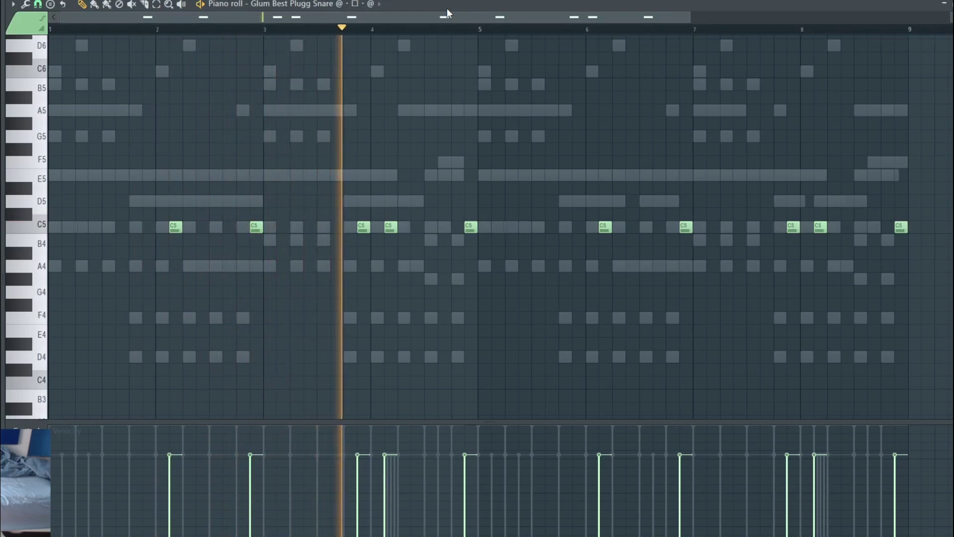
key("space")
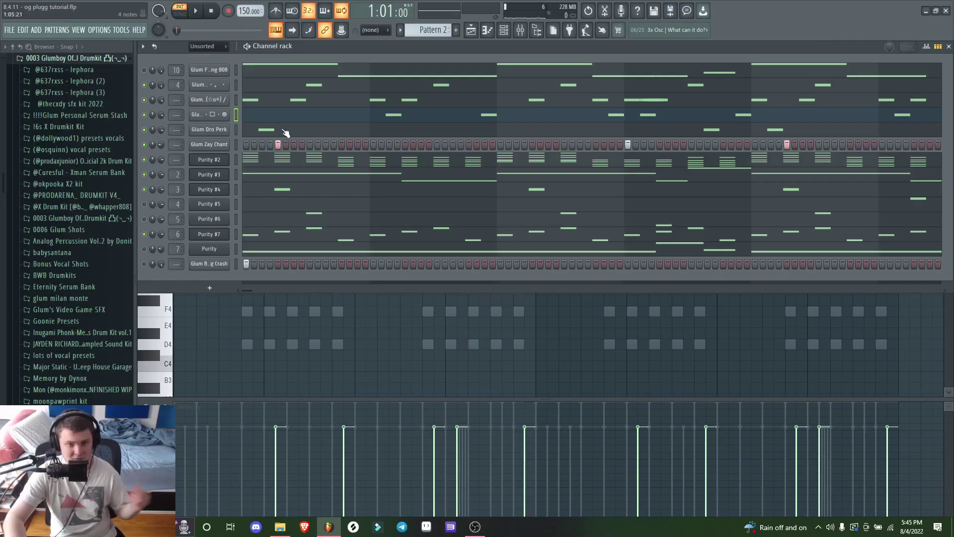
Step: Look at the Glum Dro Perk sample settings, close them and play the pattern from the channel rack
left_click(209, 130)
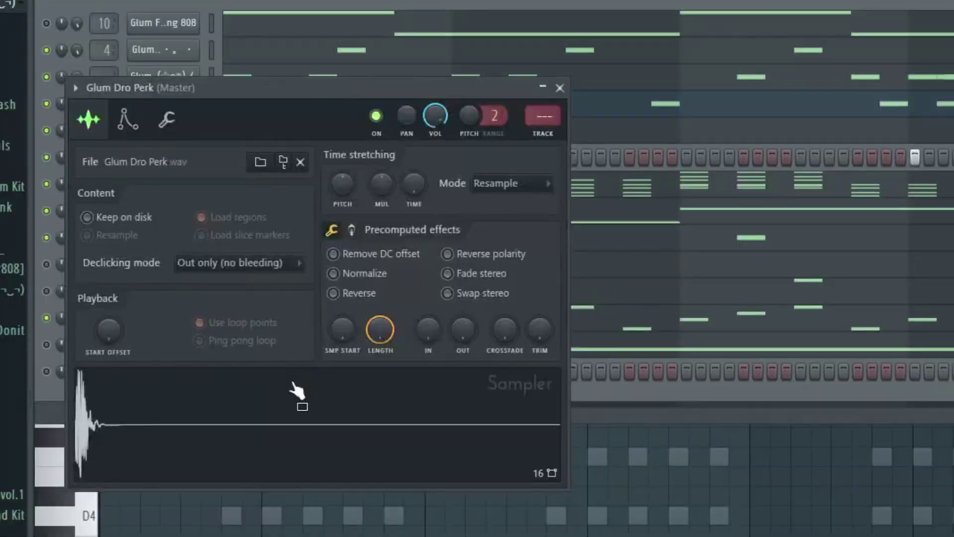
left_click(555, 82)
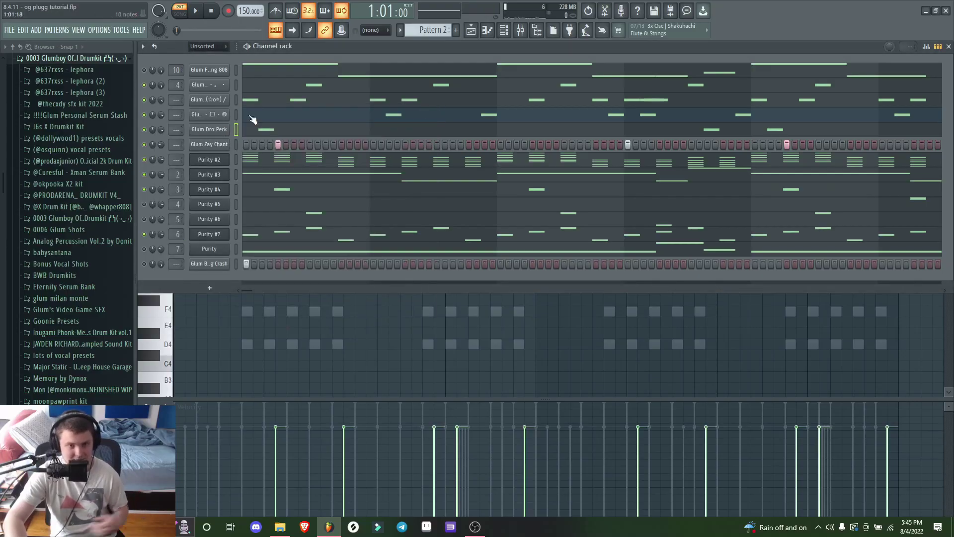
key("space")
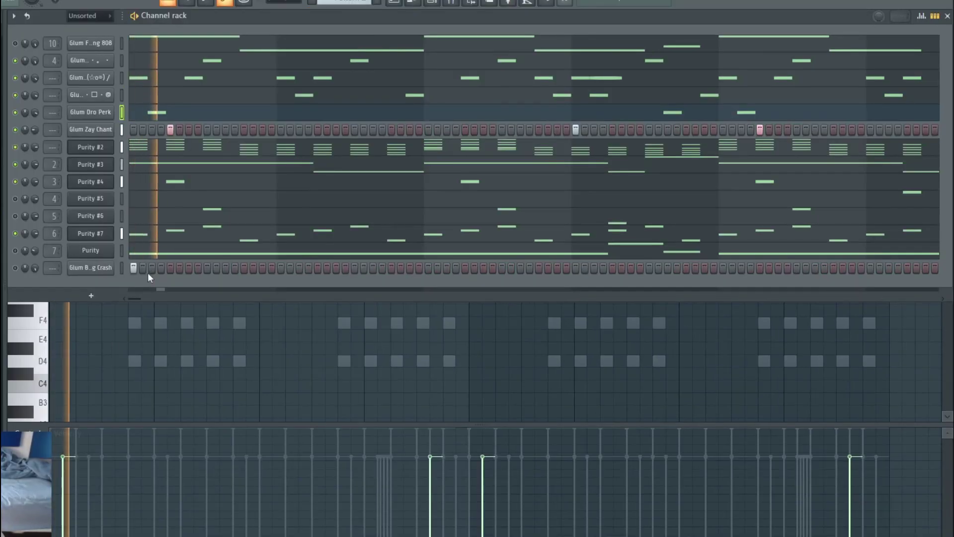
left_click_drag(133, 299, 159, 298)
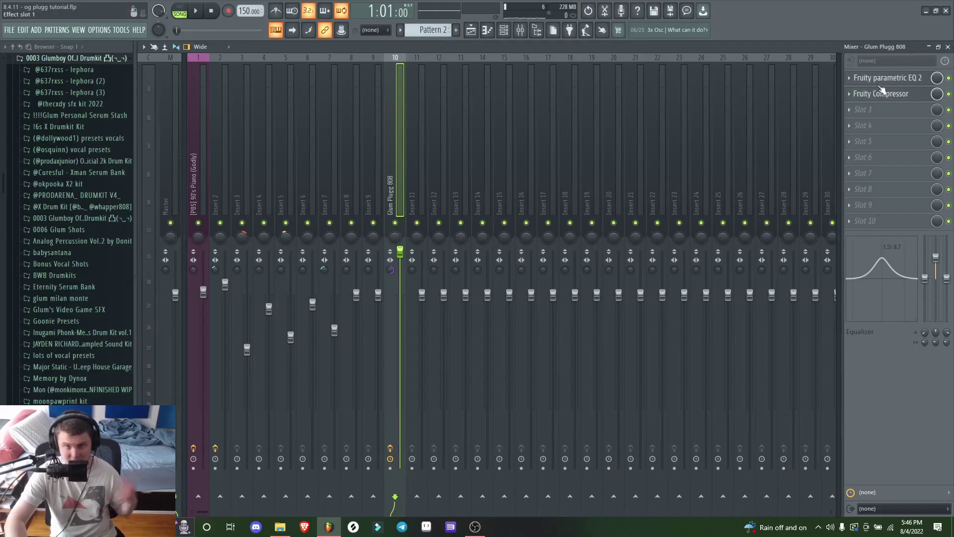
Step: Switch from the mixer to the playlist to show the track arrangement
left_click(507, 31)
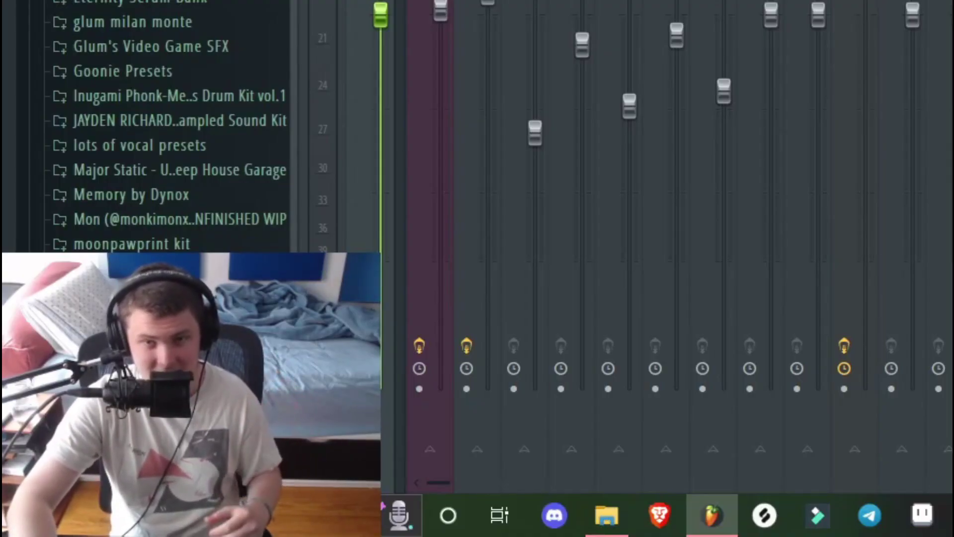
key("F9")
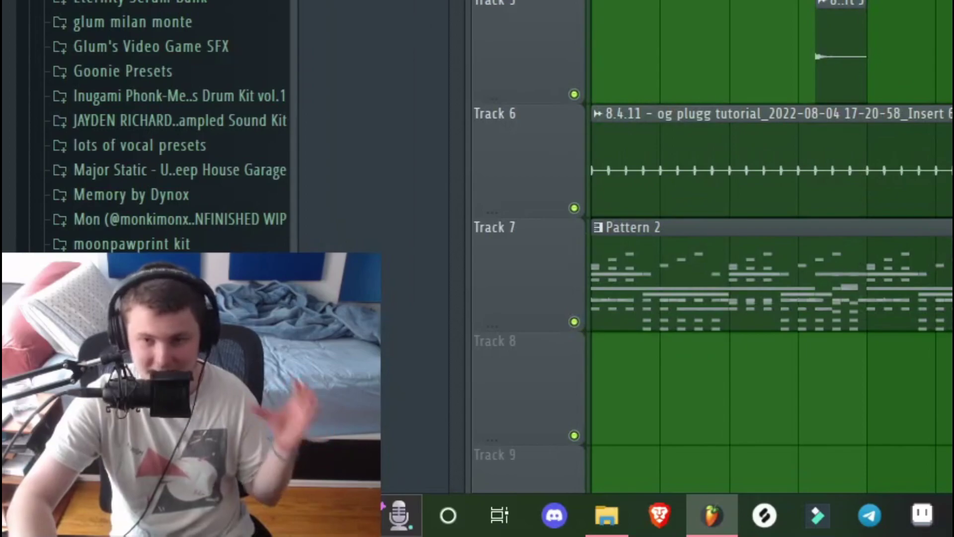